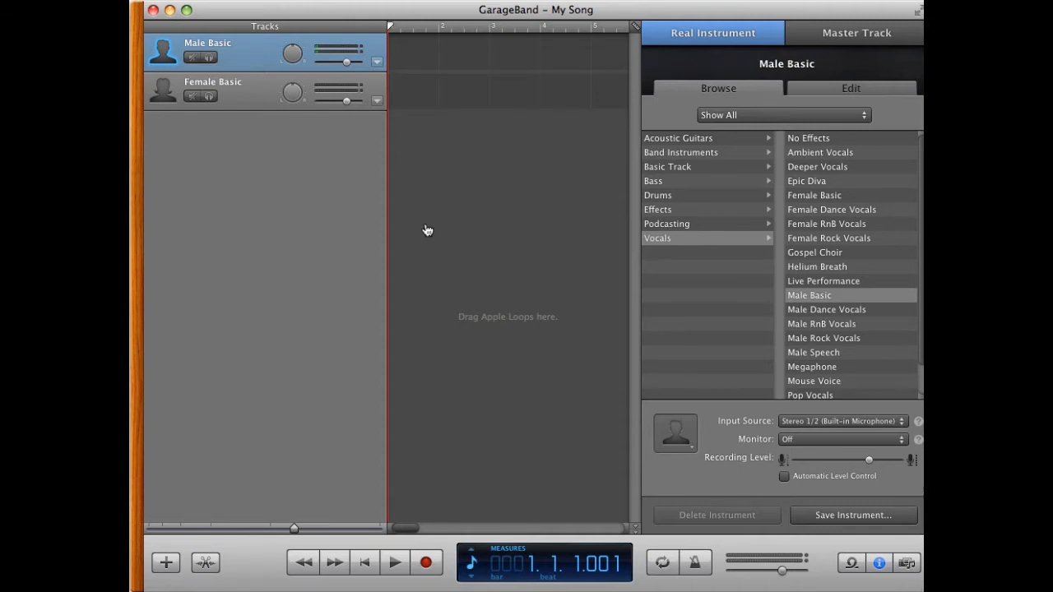
Step: Import R09_0001.MP3 from the NO NAME drive into the song as a new track
{"action": "key", "text": "super+Tab"}
{"action": "key", "text": "super+Tab"}
{"action": "key", "text": "super+Tab"}
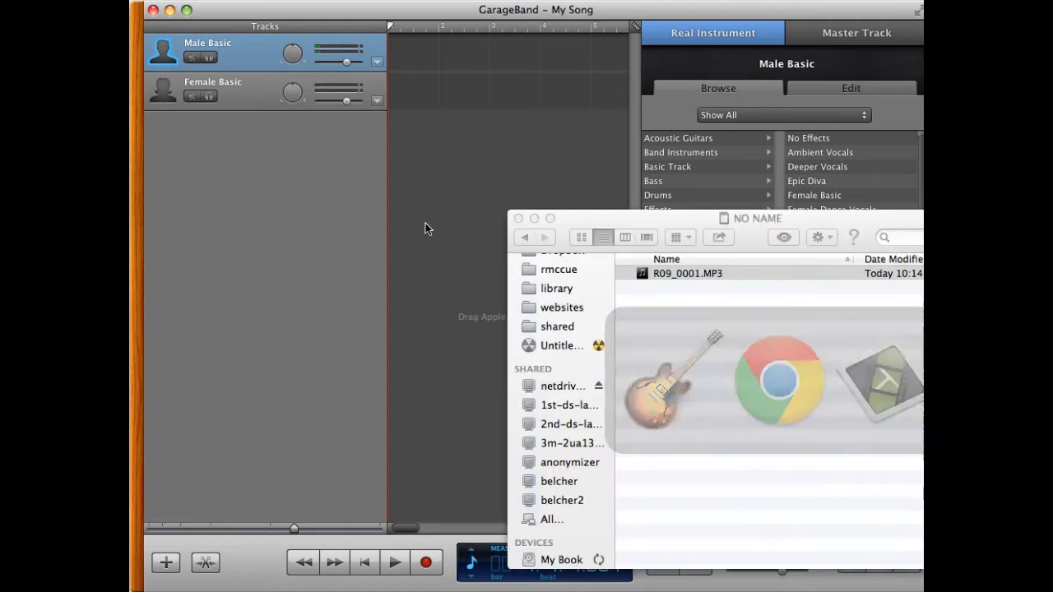
{"action": "left_click_drag", "start_coordinate": [609, 215], "coordinate": [621, 216]}
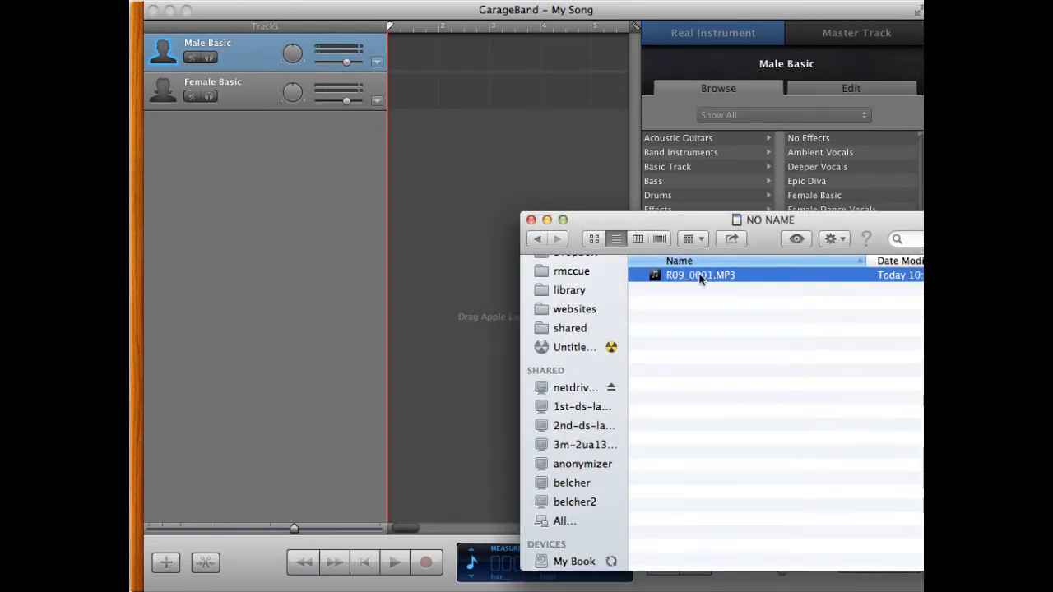
{"action": "scroll", "coordinate": [567, 494], "scroll_direction": "down", "scroll_amount": 2}
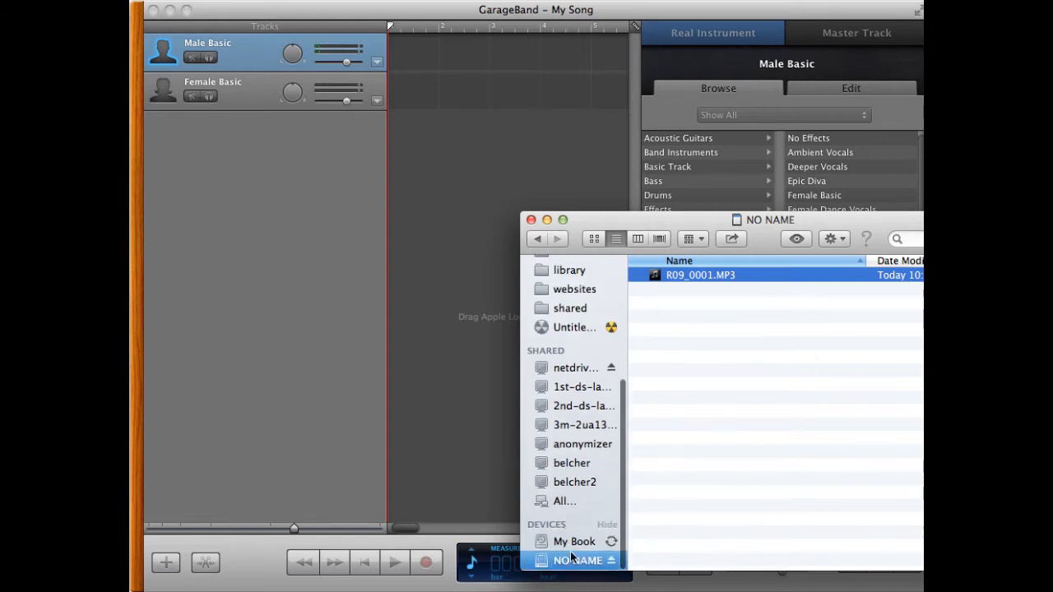
{"action": "left_click", "coordinate": [658, 278]}
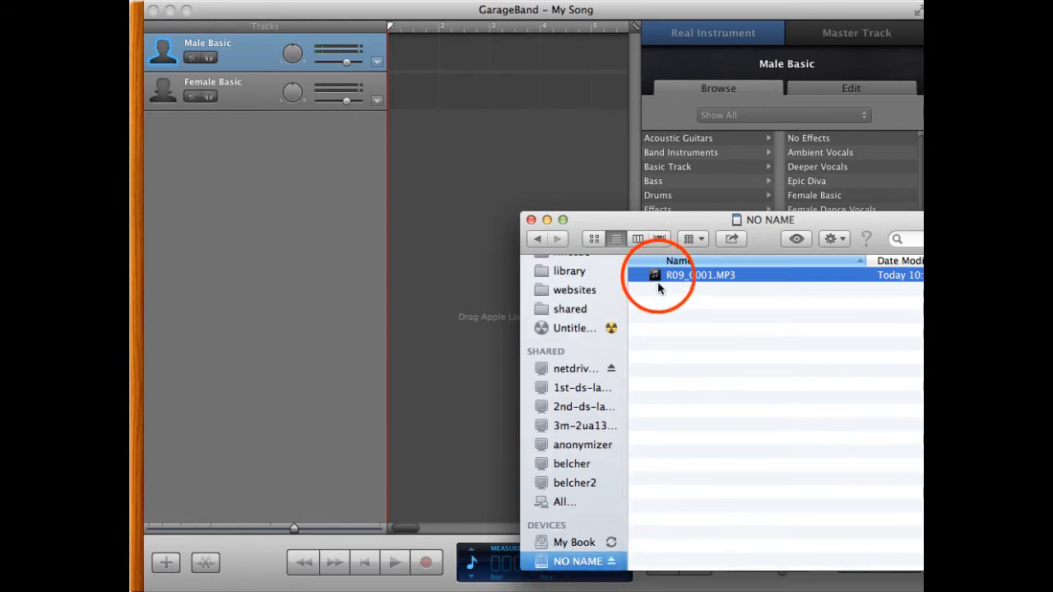
{"action": "left_click_drag", "start_coordinate": [658, 278], "coordinate": [482, 155]}
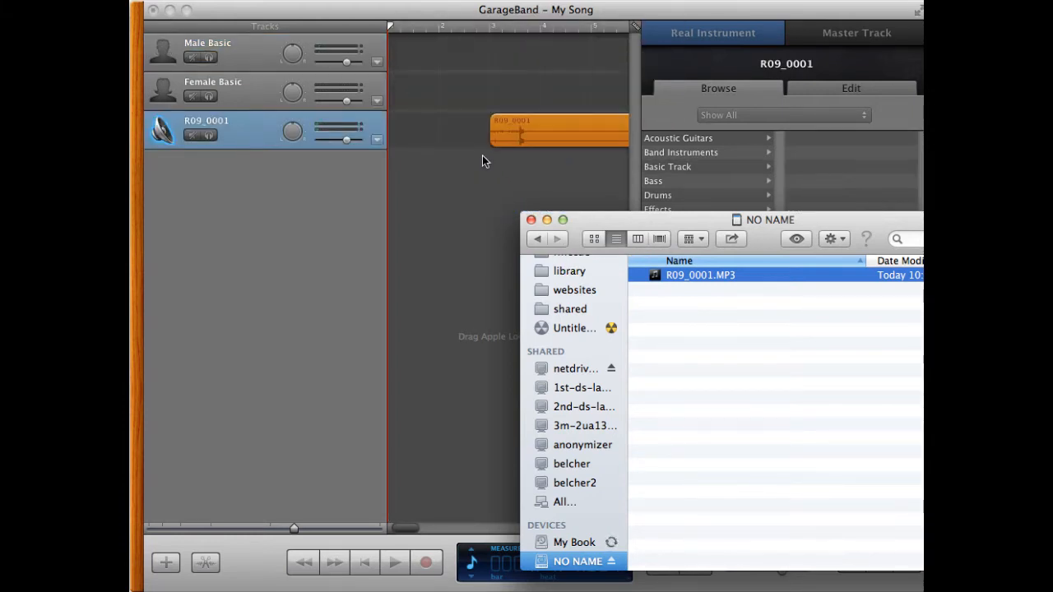
Step: Move the R09_0001 region to the start of the timeline
{"action": "left_click", "coordinate": [541, 21]}
{"action": "left_click", "coordinate": [565, 127]}
{"action": "left_click_drag", "start_coordinate": [566, 123], "coordinate": [460, 121]}
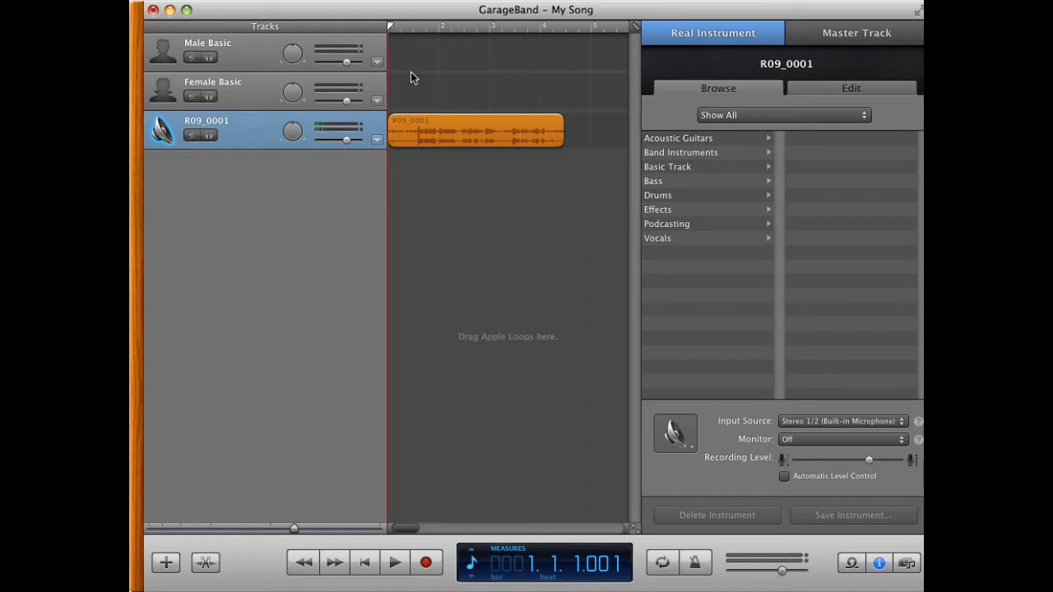
Step: Play the recording and trim a little off the start of the region
{"action": "key", "text": "space"}
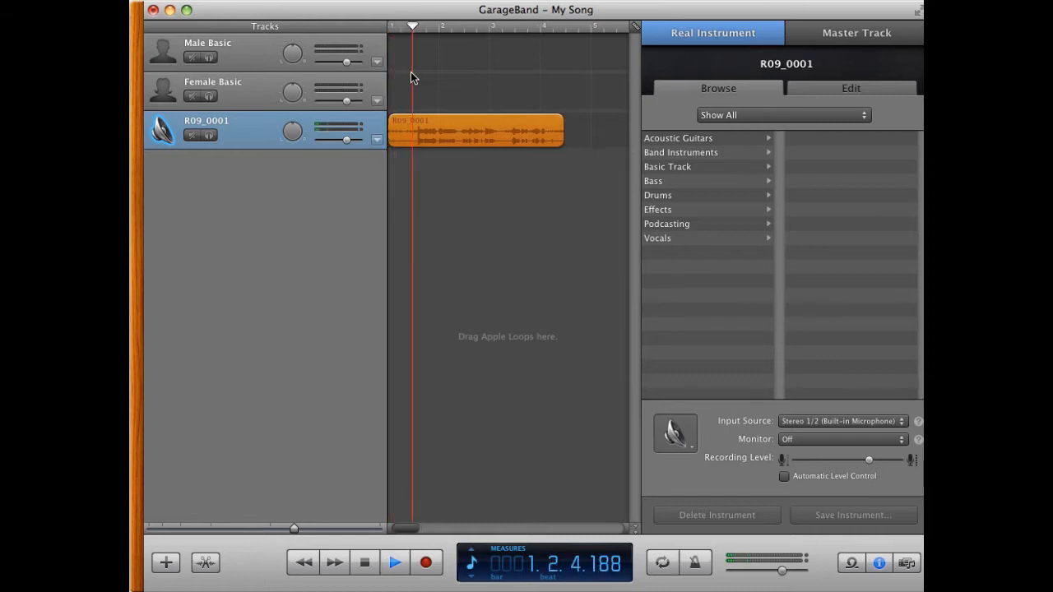
{"action": "key", "text": "space"}
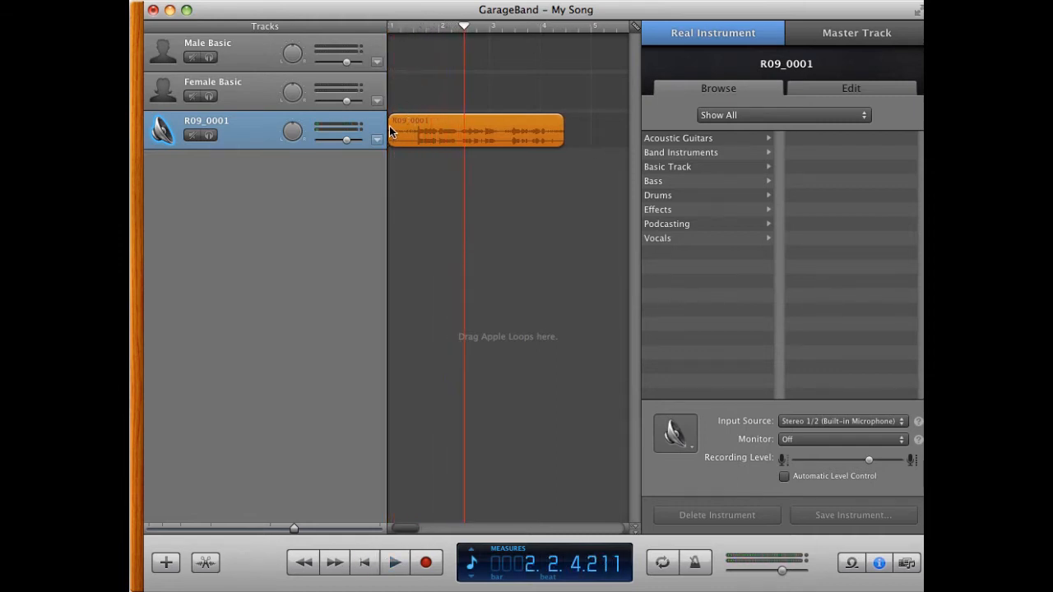
{"action": "left_click", "coordinate": [410, 102]}
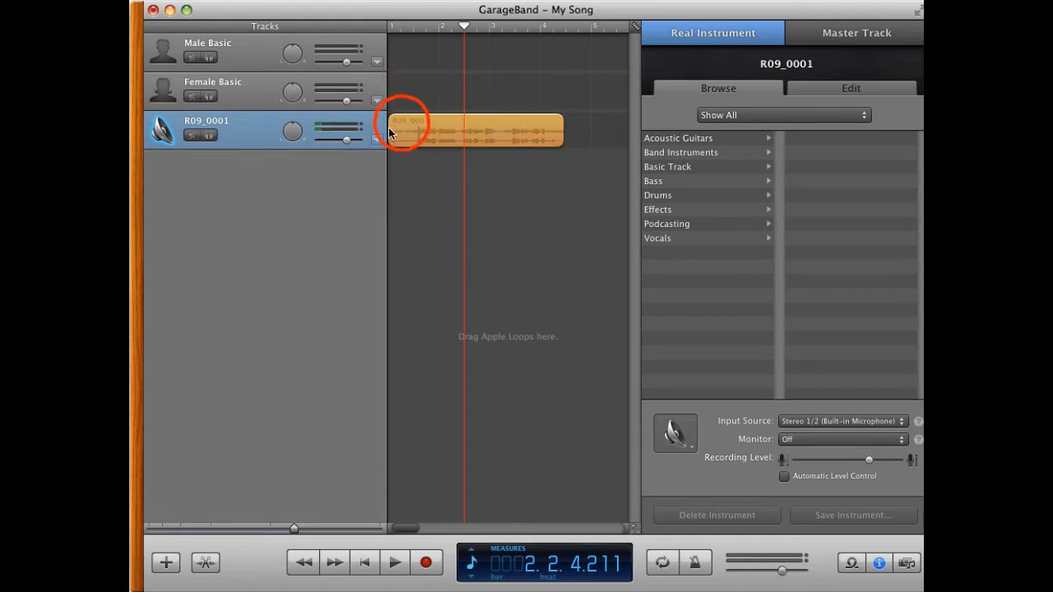
{"action": "left_click", "coordinate": [398, 128]}
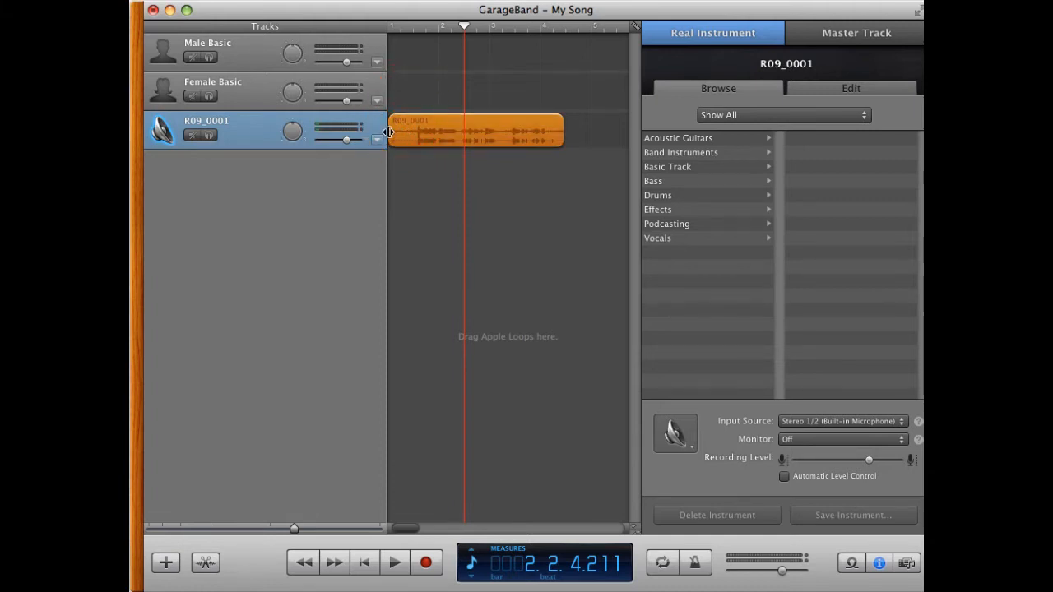
{"action": "left_click", "coordinate": [388, 131]}
{"action": "left_click_drag", "start_coordinate": [388, 132], "coordinate": [408, 132]}
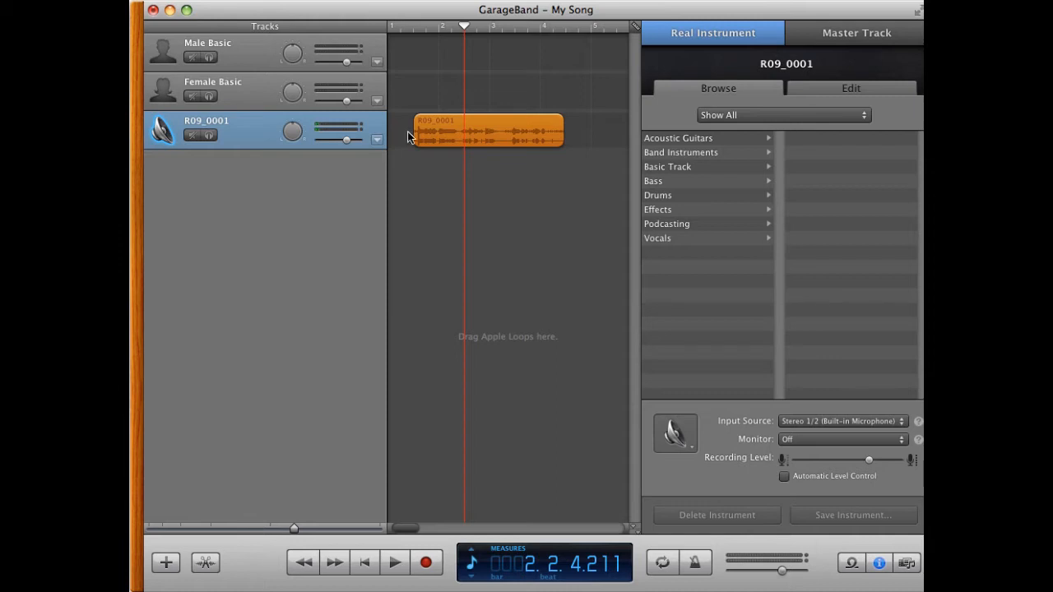
Step: Trim a little off the region's end and slide the region back to the start of the timeline
{"action": "left_click", "coordinate": [565, 130]}
{"action": "left_click", "coordinate": [564, 130]}
{"action": "left_click", "coordinate": [563, 130]}
{"action": "left_click", "coordinate": [563, 130]}
{"action": "left_click_drag", "start_coordinate": [562, 130], "coordinate": [556, 130]}
{"action": "left_click", "coordinate": [536, 122]}
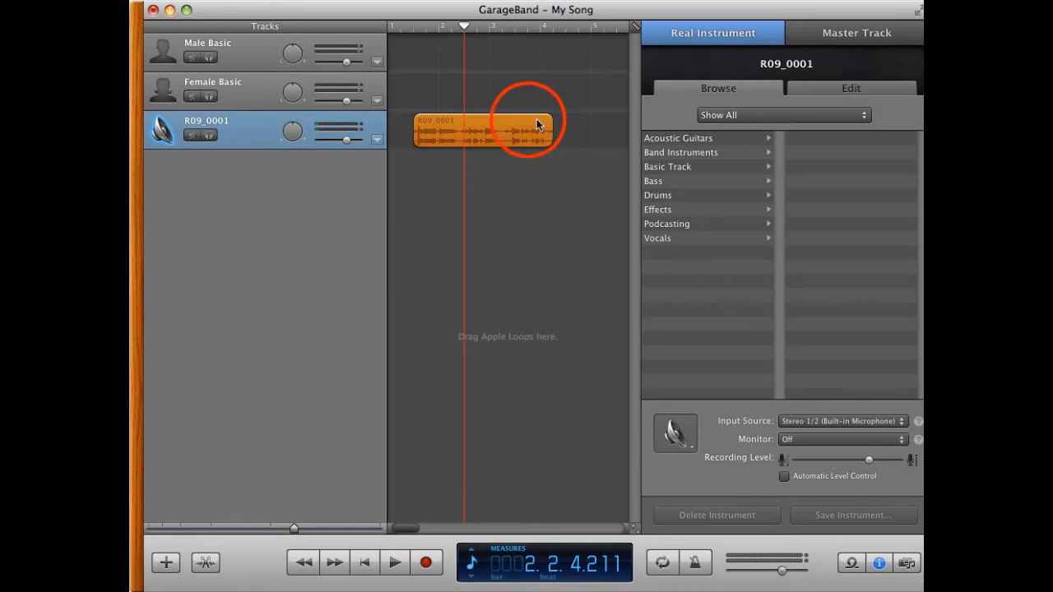
{"action": "left_click_drag", "start_coordinate": [528, 124], "coordinate": [505, 124]}
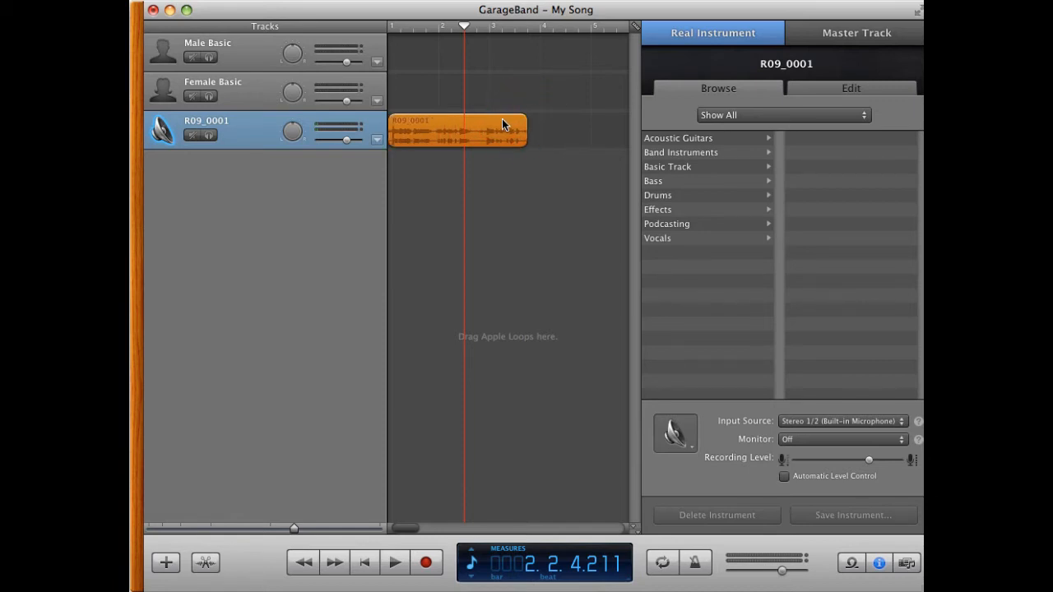
Step: Play the edited track from the beginning
{"action": "left_click_drag", "start_coordinate": [461, 22], "coordinate": [387, 29]}
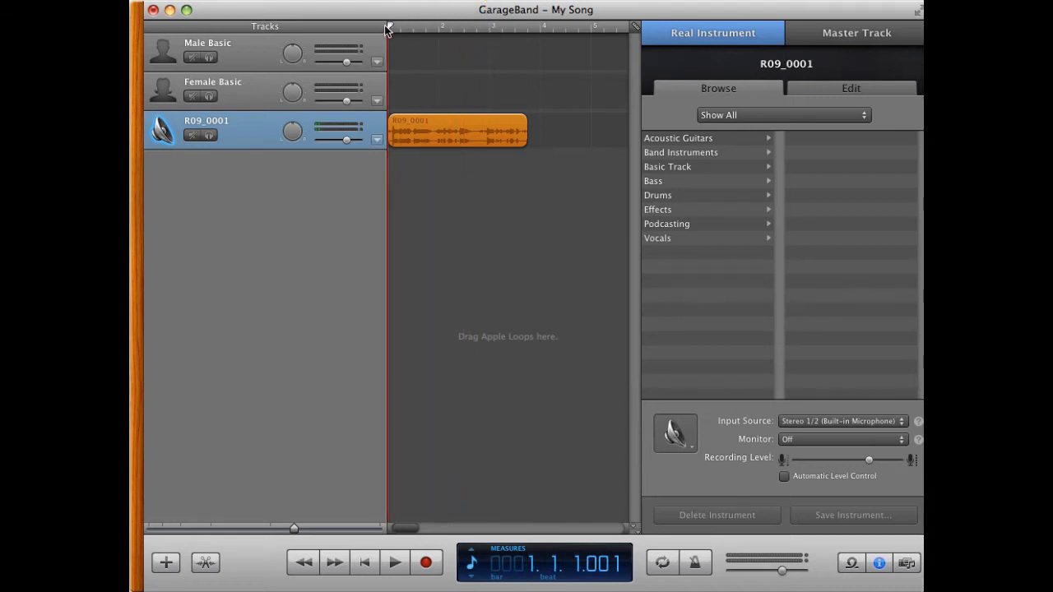
{"action": "key", "text": "space"}
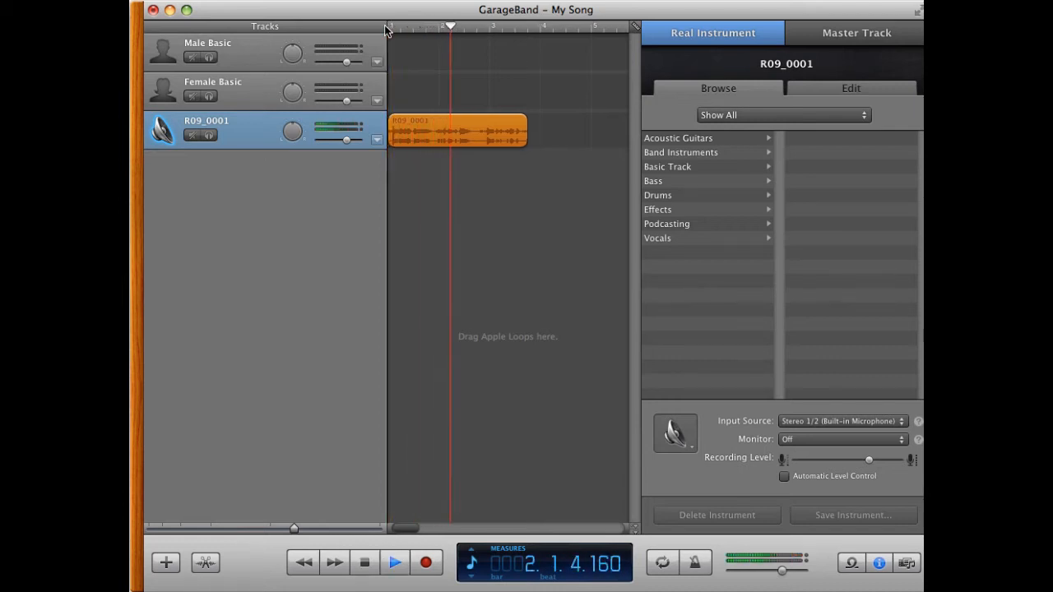
{"action": "key", "text": "space"}
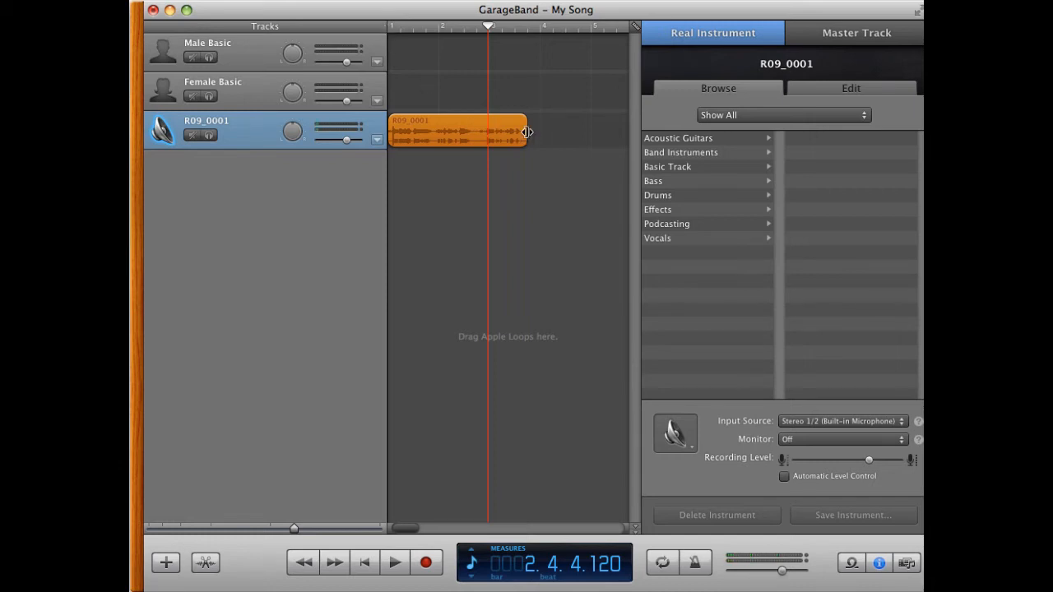
Step: Split the region at bar 2, beat 2
{"action": "left_click", "coordinate": [488, 28]}
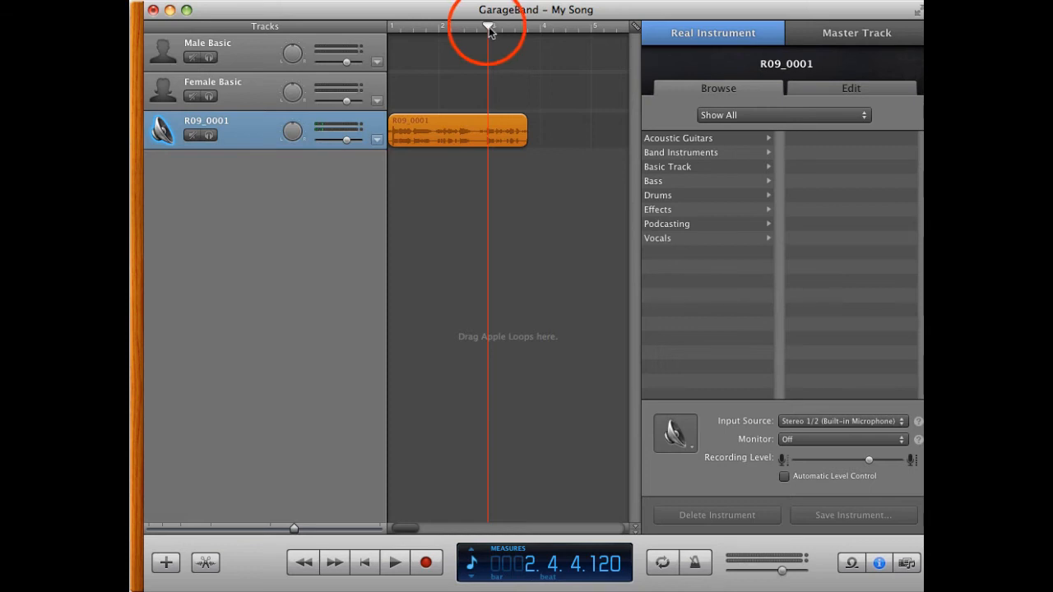
{"action": "left_click_drag", "start_coordinate": [488, 29], "coordinate": [451, 27]}
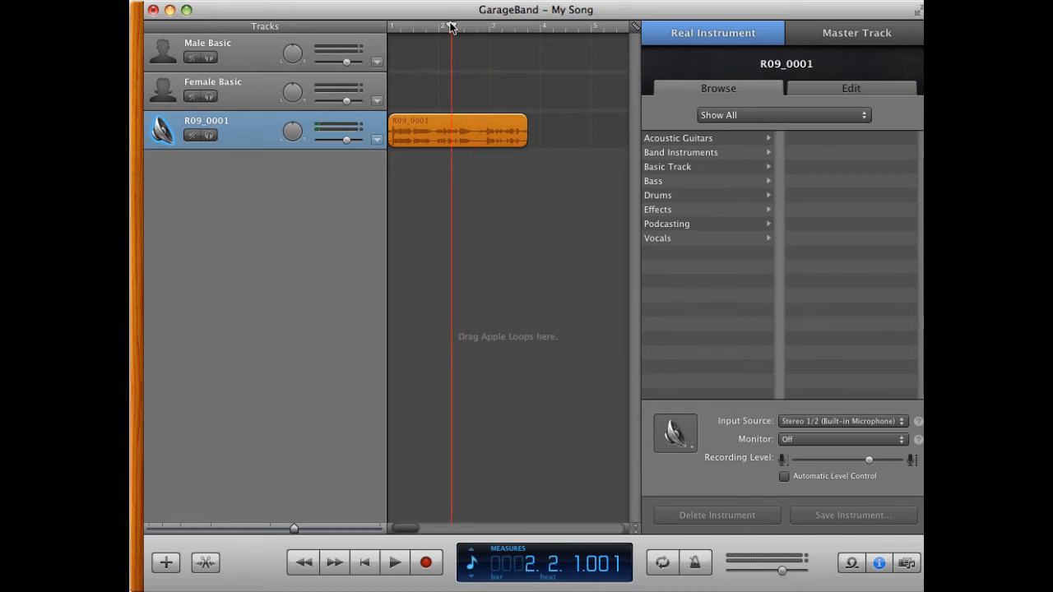
{"action": "left_click", "coordinate": [97, 0]}
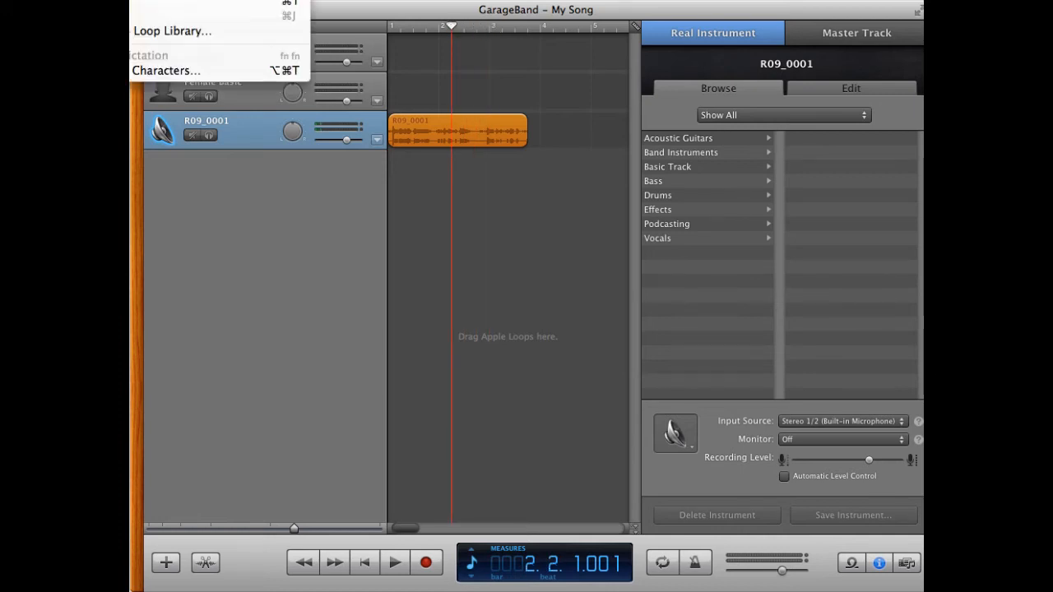
{"action": "left_click", "coordinate": [154, 3]}
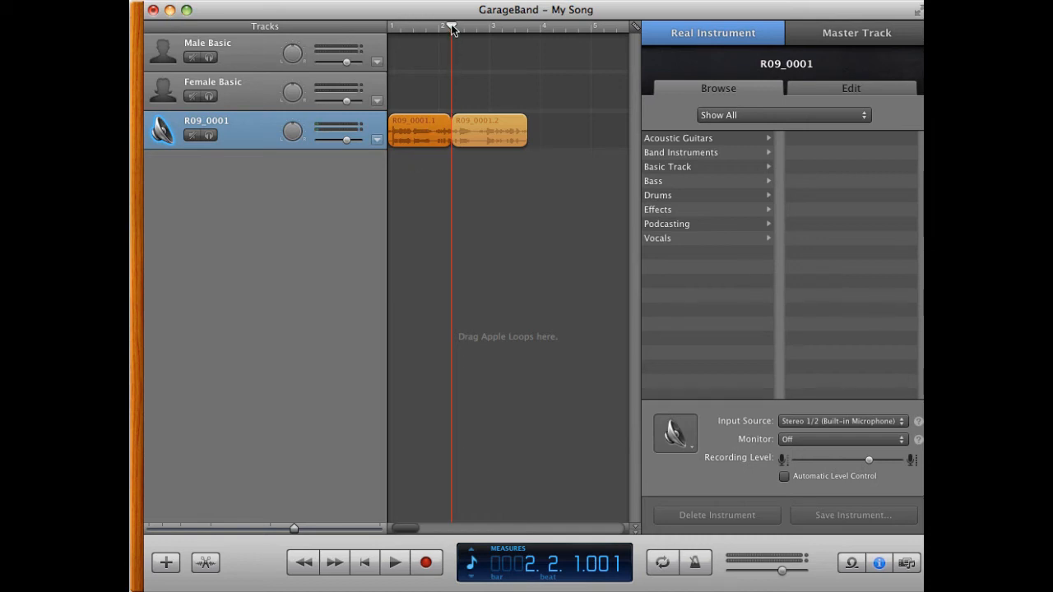
Step: Split the second region again at bar 3
{"action": "left_click_drag", "start_coordinate": [451, 28], "coordinate": [489, 30]}
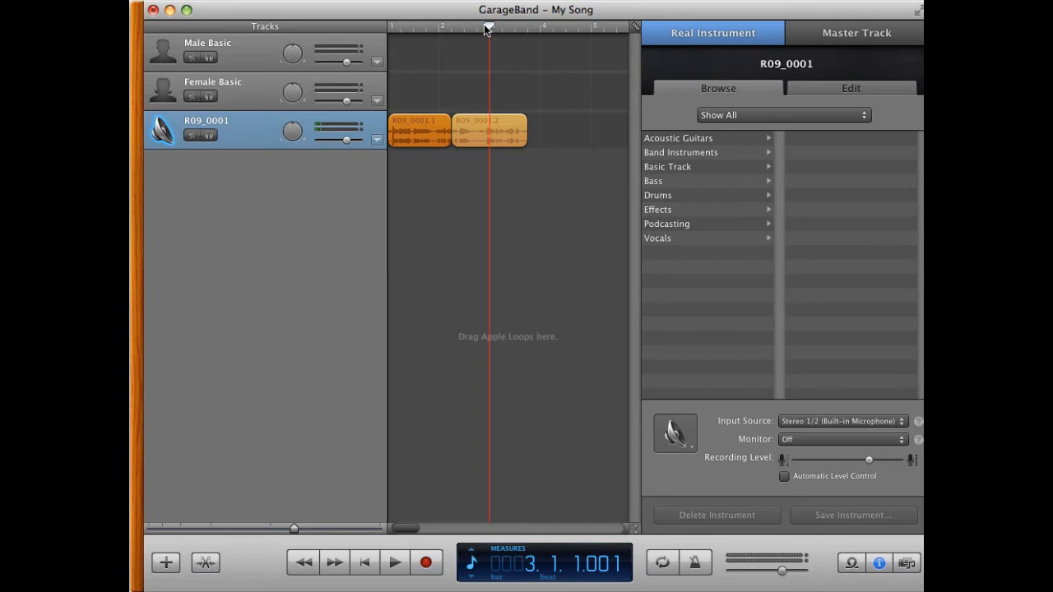
{"action": "left_click", "coordinate": [471, 125]}
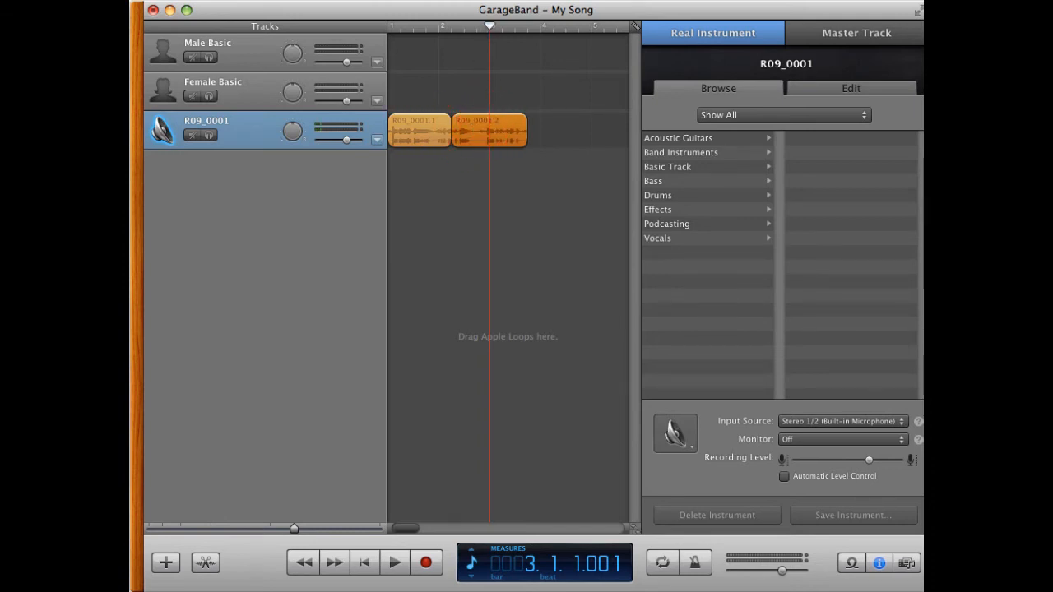
{"action": "left_click", "coordinate": [99, 0]}
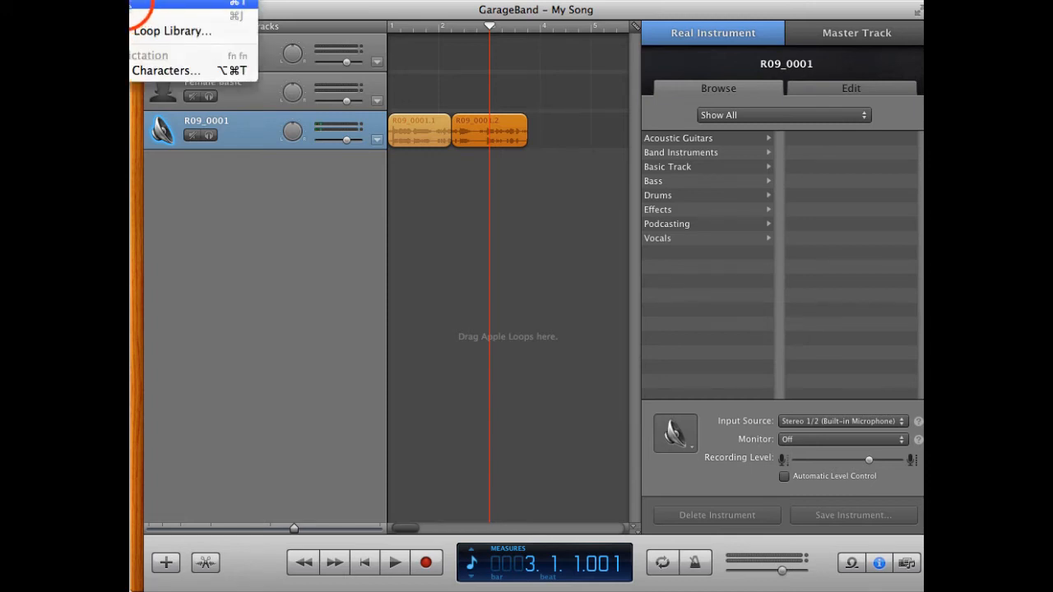
{"action": "key", "text": "super+t"}
Step: Remove the middle segment and slide the final segment left to join the first one
{"action": "left_click", "coordinate": [467, 127]}
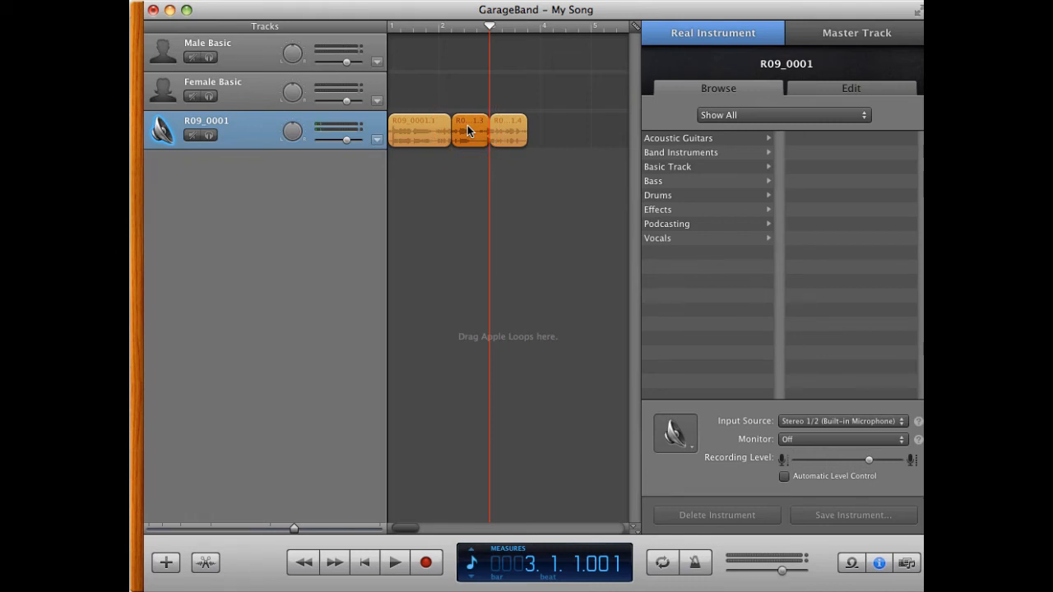
{"action": "left_click", "coordinate": [510, 130]}
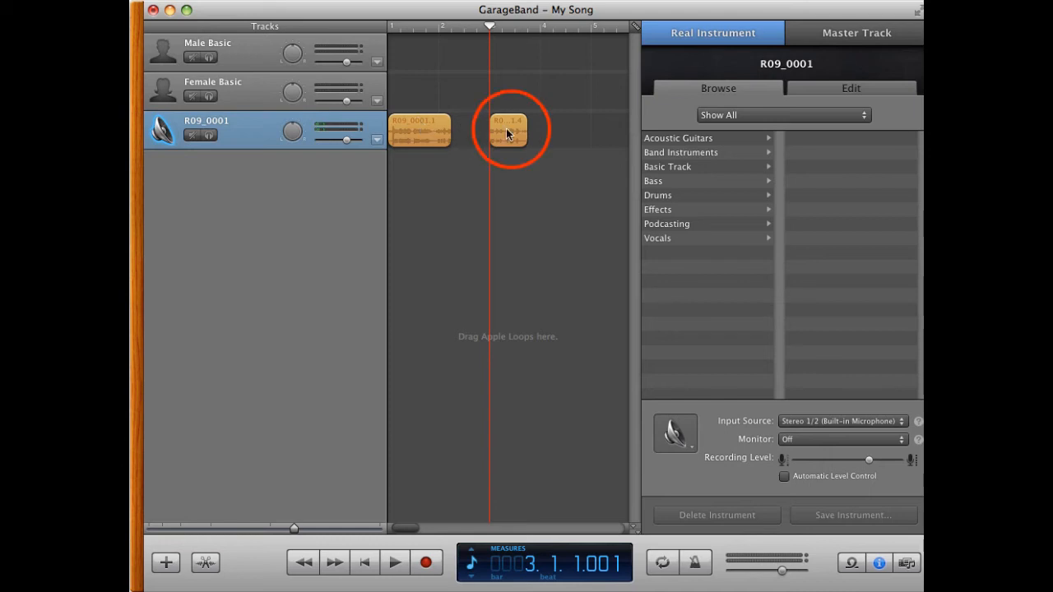
{"action": "left_click_drag", "start_coordinate": [511, 132], "coordinate": [486, 132]}
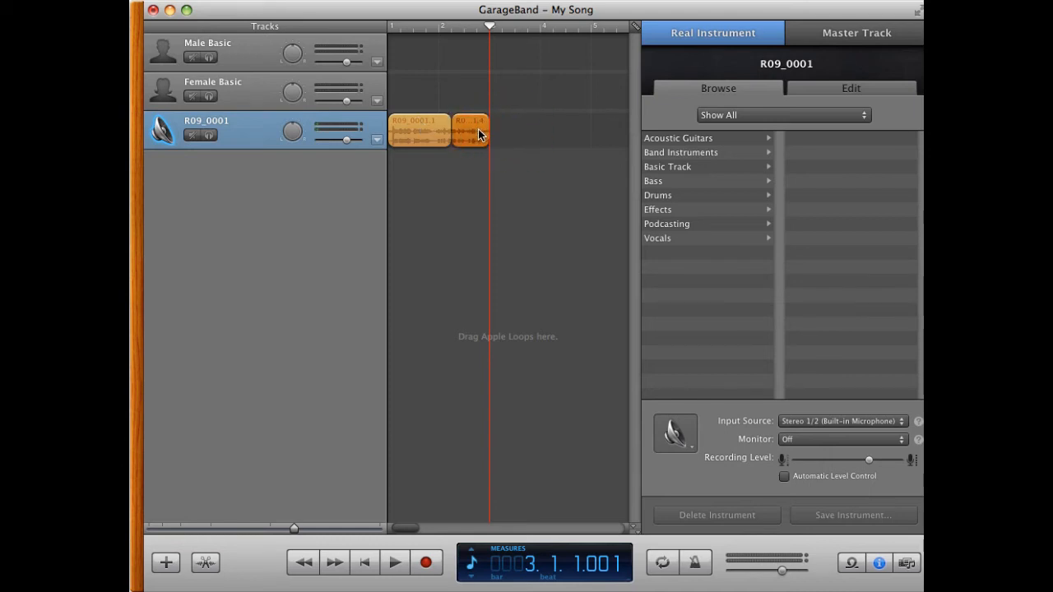
Step: Play the edited track from the beginning
{"action": "left_click", "coordinate": [393, 30]}
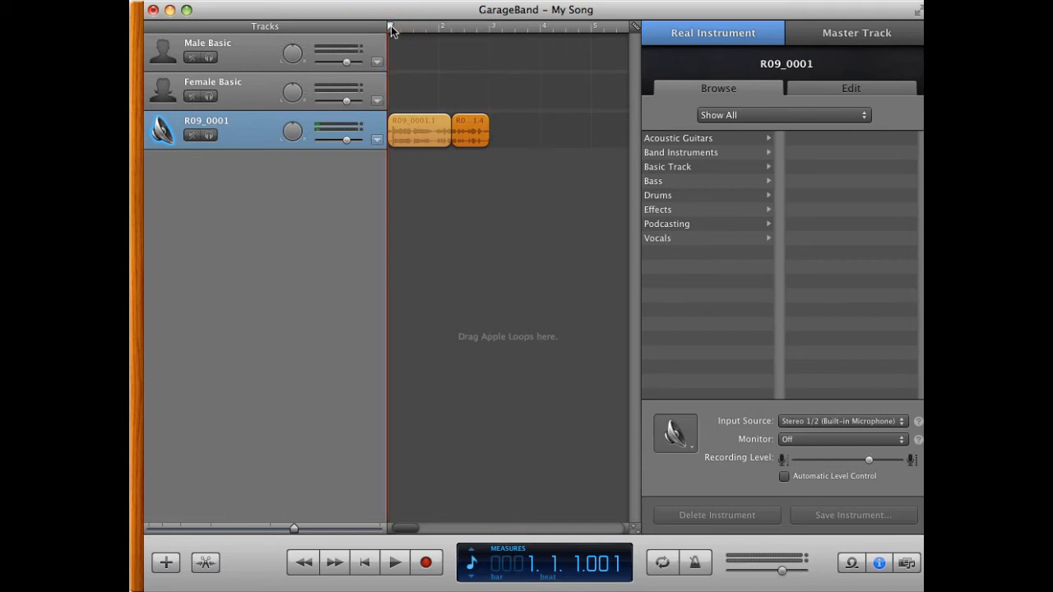
{"action": "key", "text": "space"}
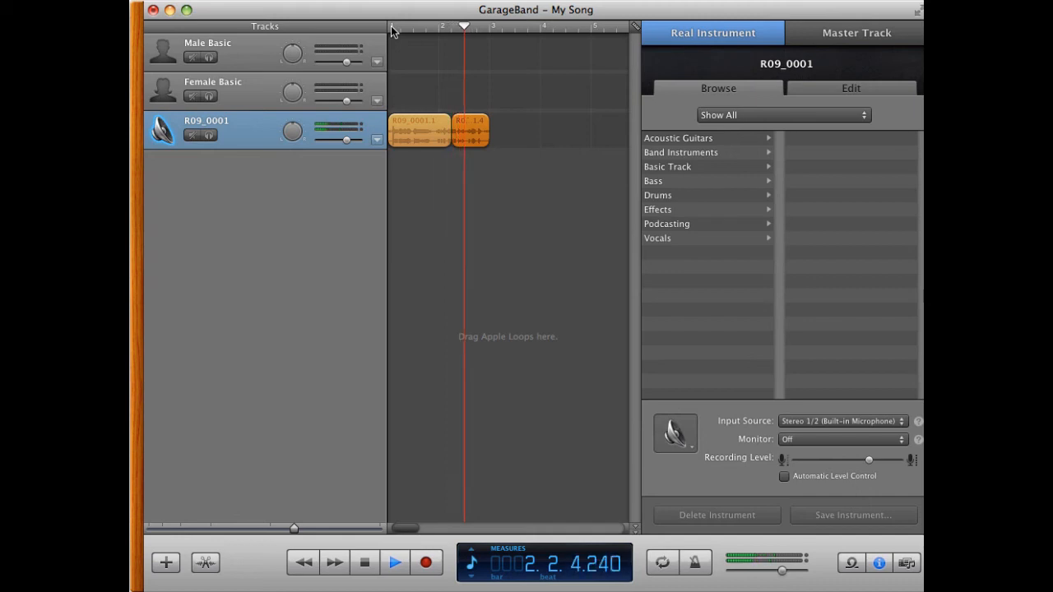
{"action": "key", "text": "space"}
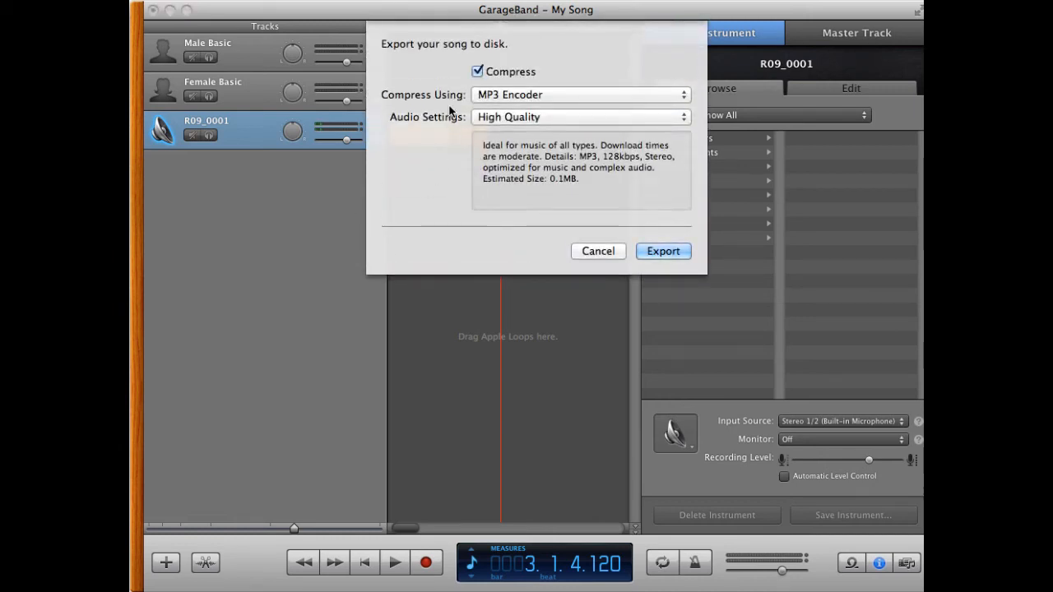
Step: Turn off compression in the export dialog and start exporting the song in CD quality
{"action": "left_click", "coordinate": [684, 96]}
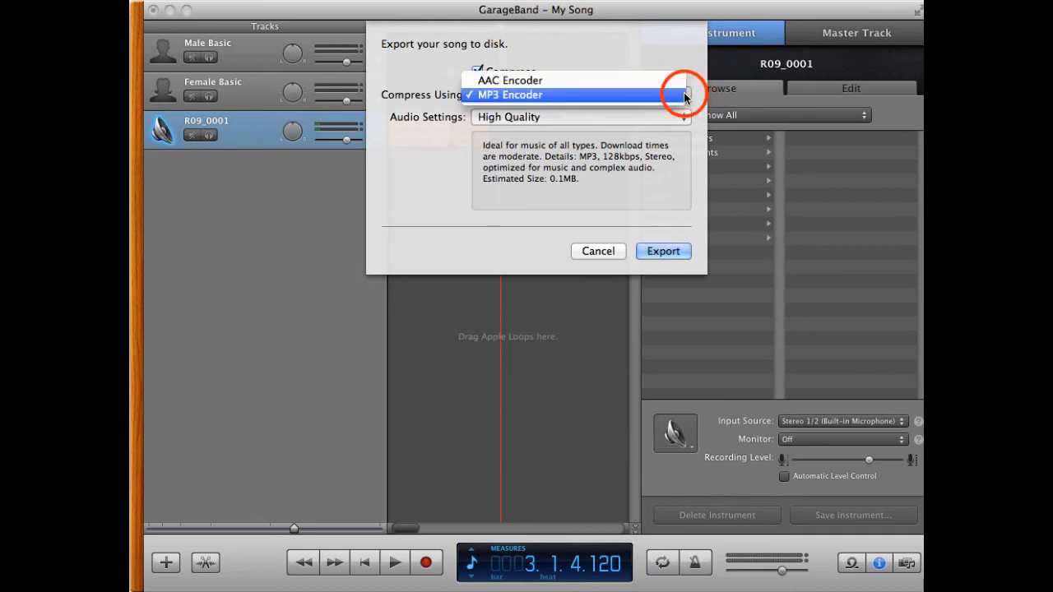
{"action": "left_click", "coordinate": [636, 97]}
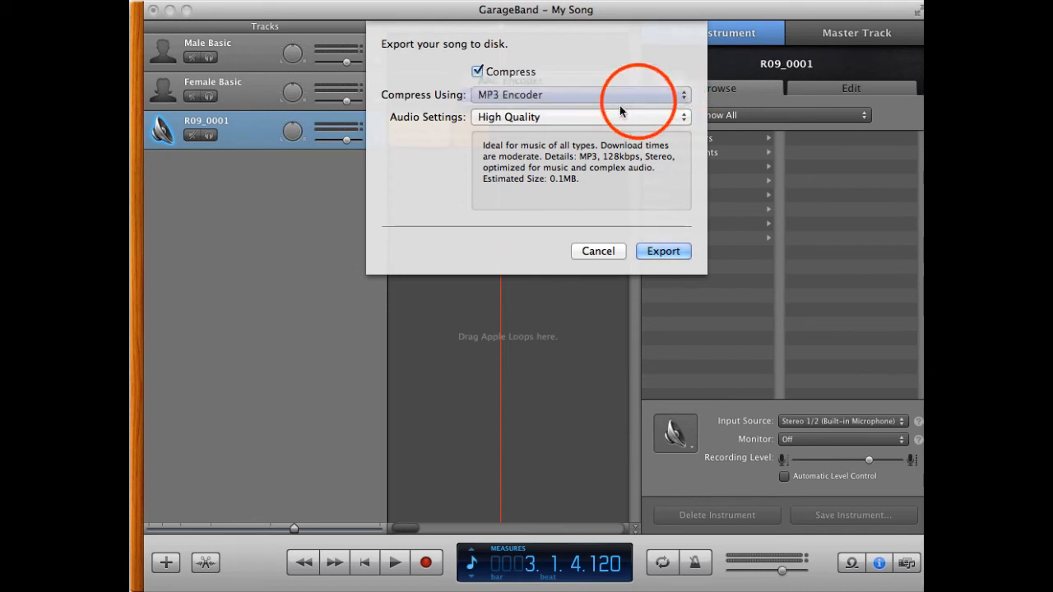
{"action": "left_click", "coordinate": [479, 73]}
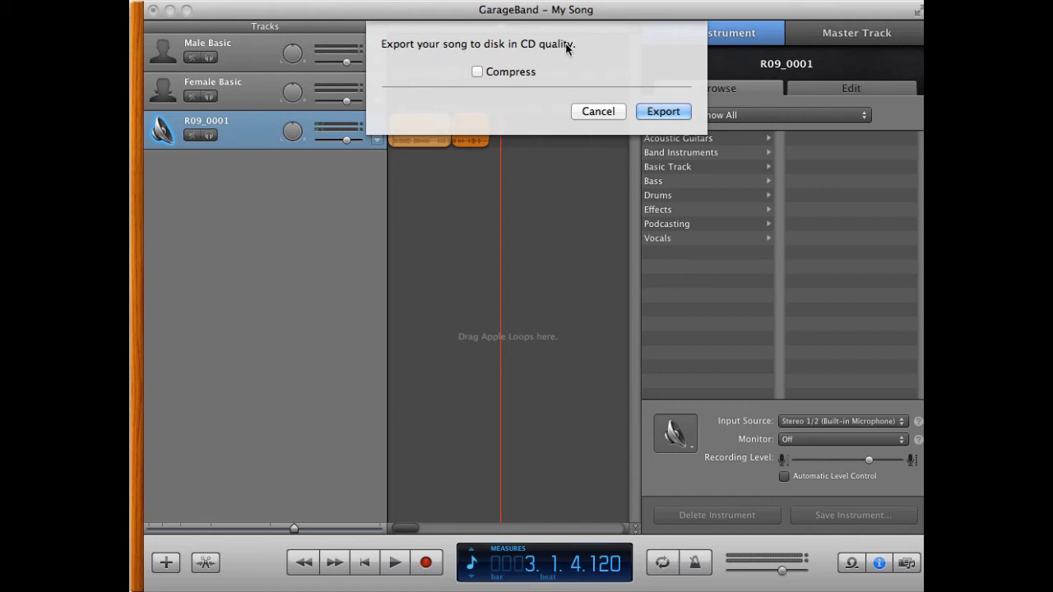
{"action": "left_click", "coordinate": [656, 113]}
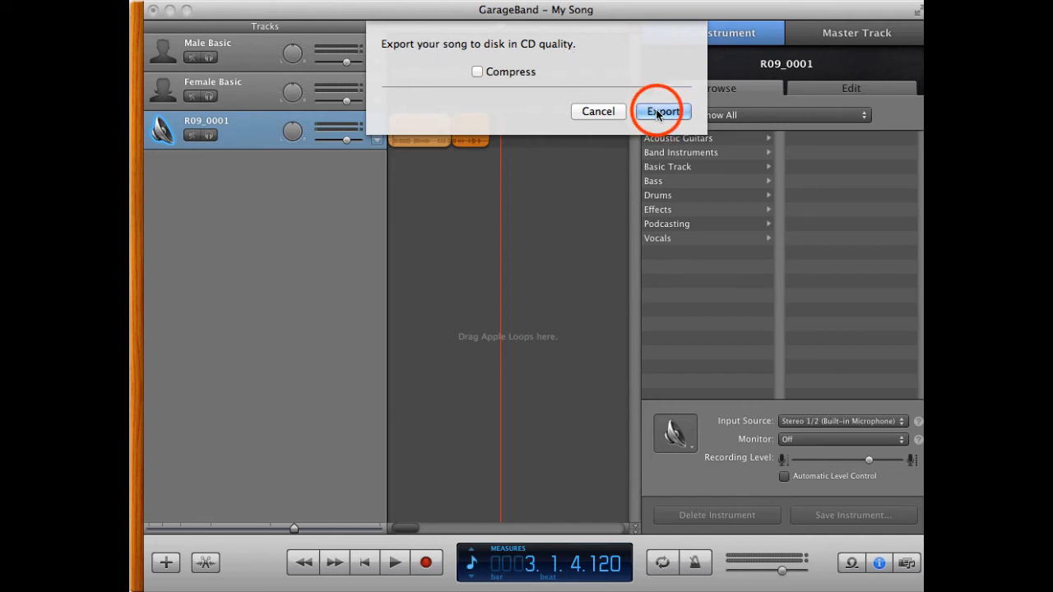
Step: Save the uncompressed export as My Song in the Downloads folder
{"action": "left_click", "coordinate": [794, 28]}
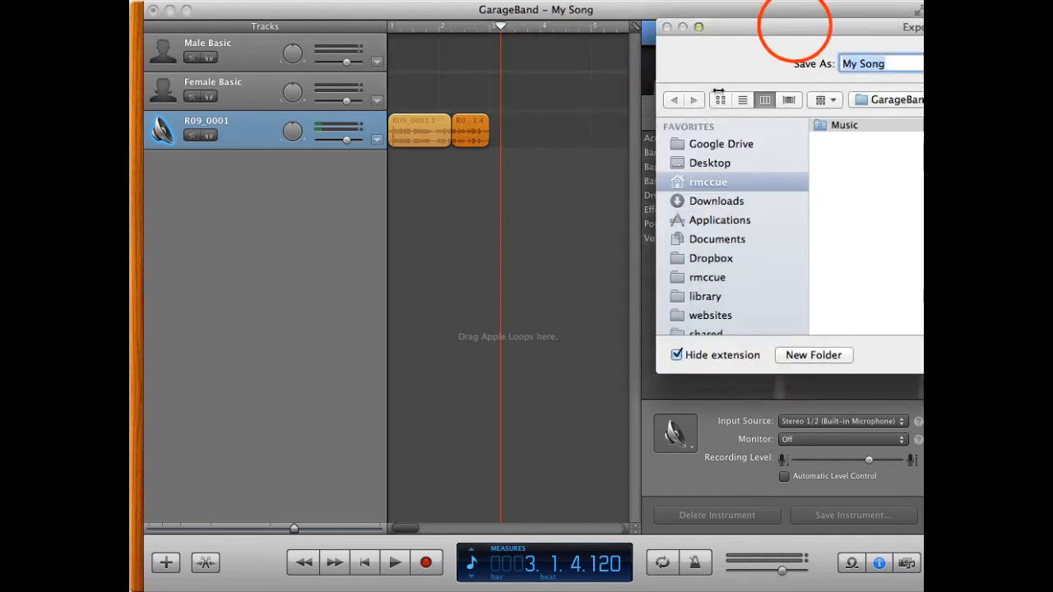
{"action": "left_click_drag", "start_coordinate": [794, 29], "coordinate": [398, 120]}
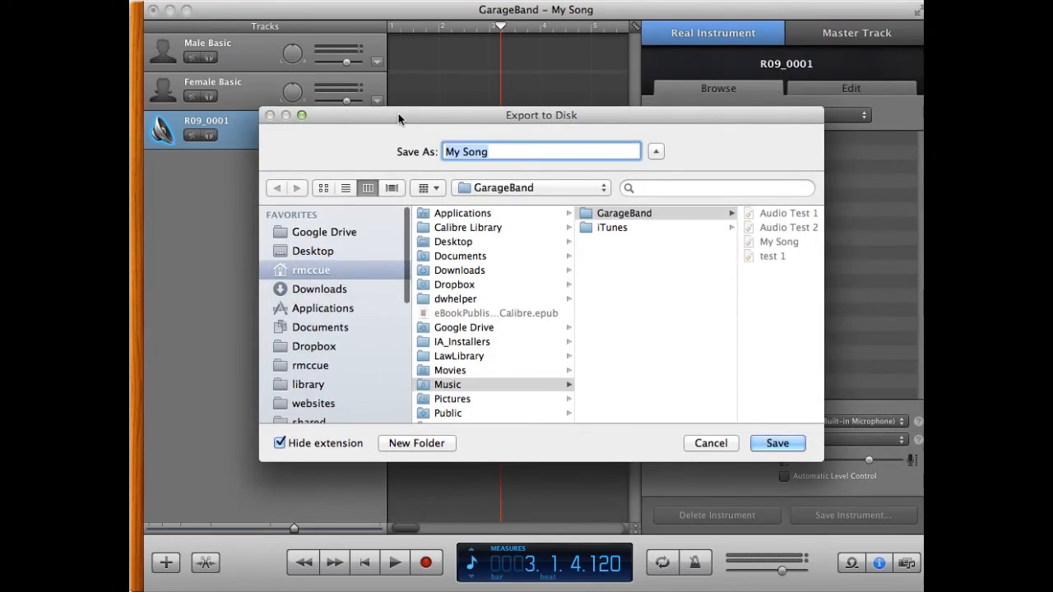
{"action": "left_click", "coordinate": [312, 290]}
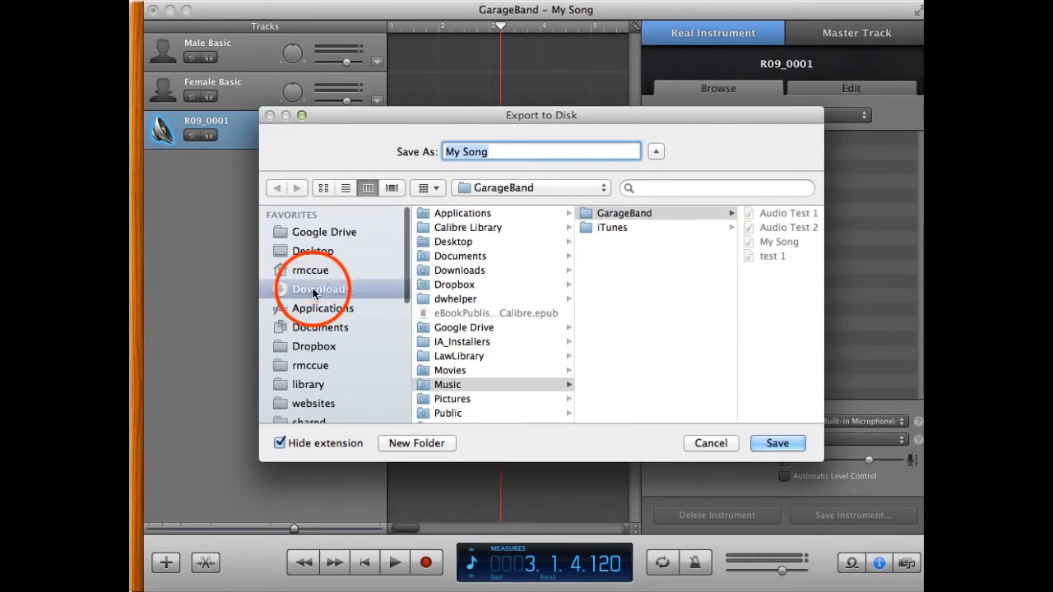
{"action": "left_click", "coordinate": [776, 447]}
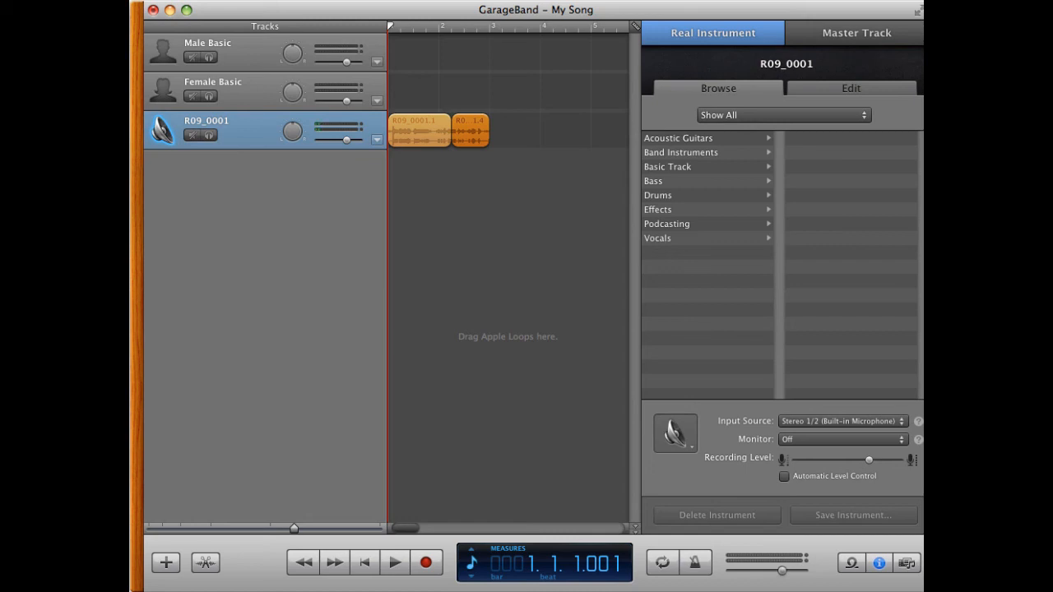
Step: Reopen the export settings, enable compression with the MP3 Encoder and choose Good Quality audio settings
{"action": "left_click", "coordinate": [478, 72]}
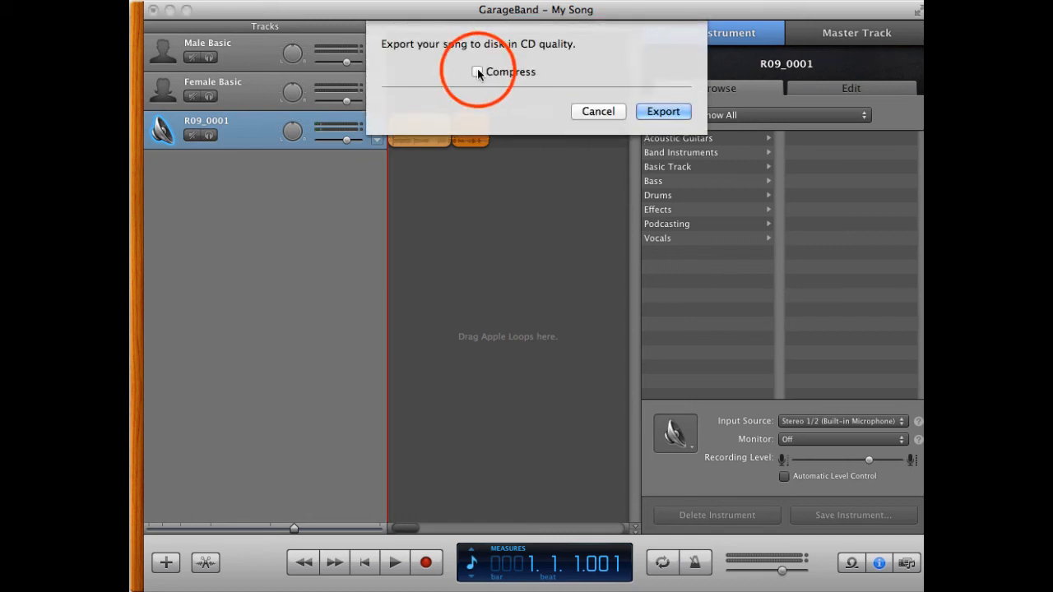
{"action": "left_click", "coordinate": [478, 73]}
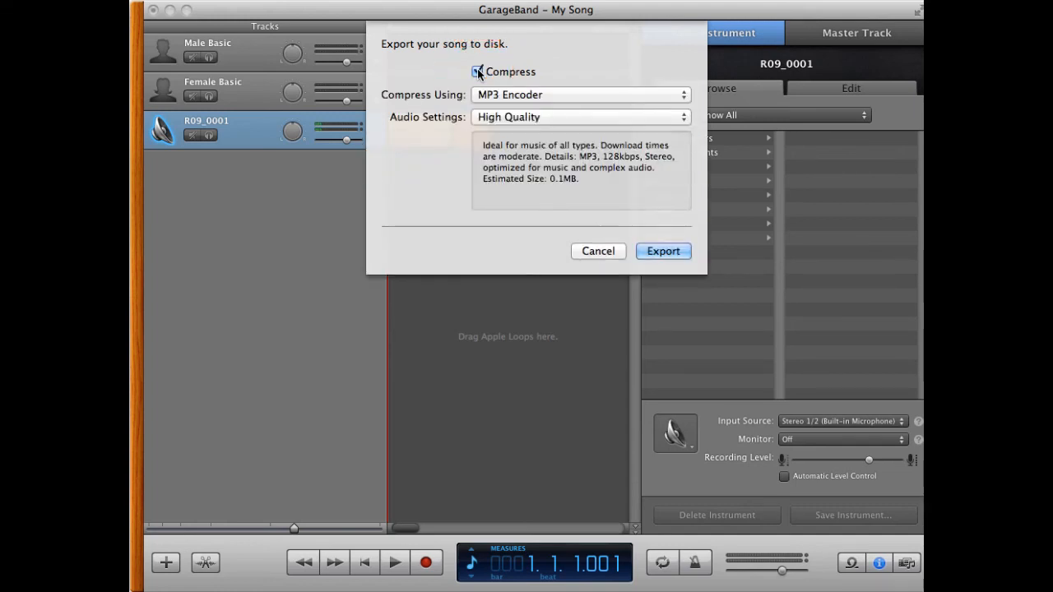
{"action": "left_click", "coordinate": [671, 94]}
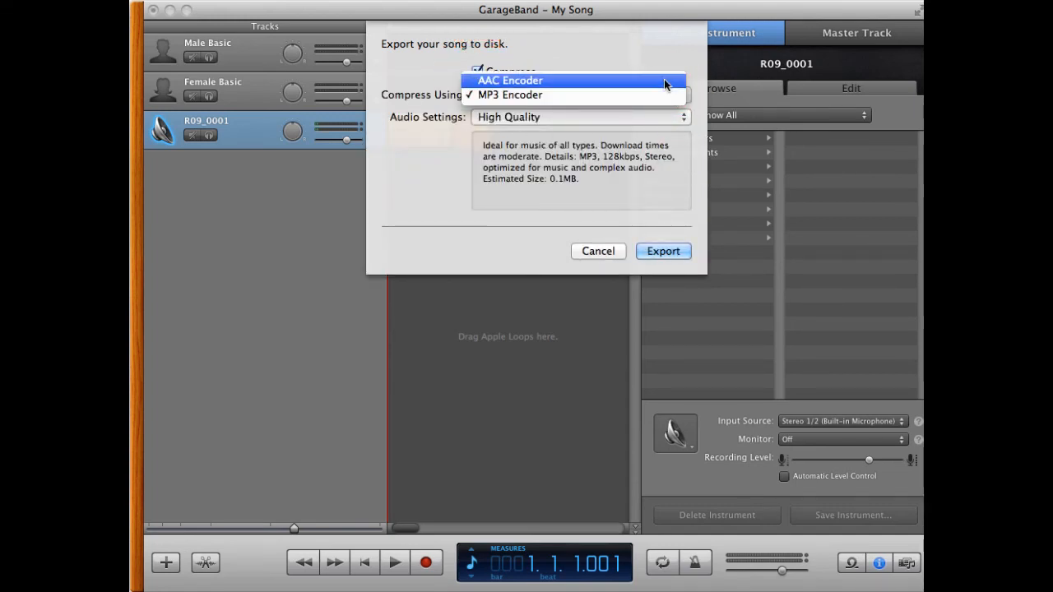
{"action": "left_click", "coordinate": [650, 97]}
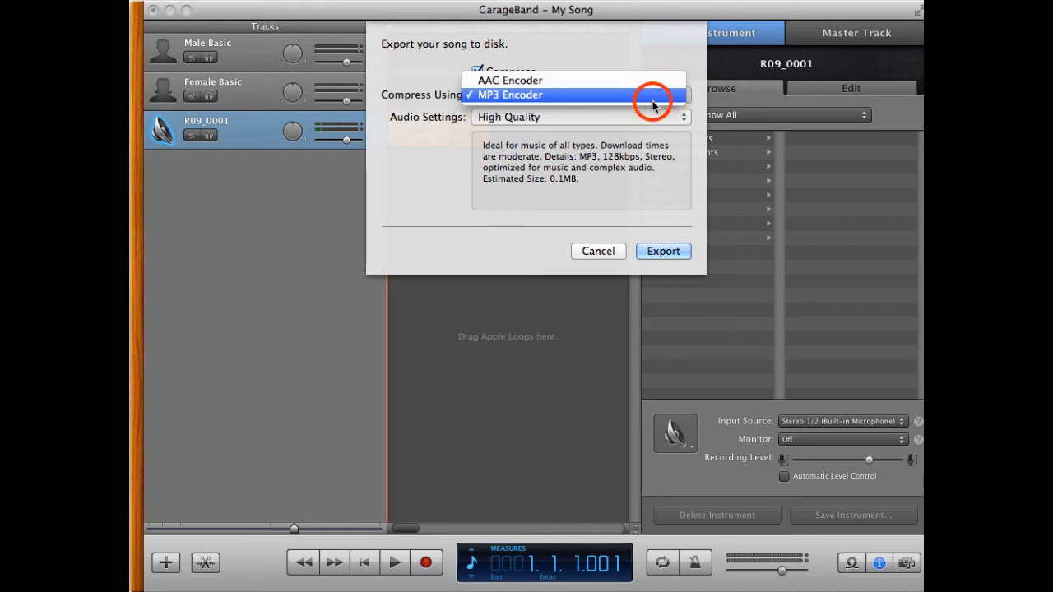
{"action": "left_click", "coordinate": [683, 119]}
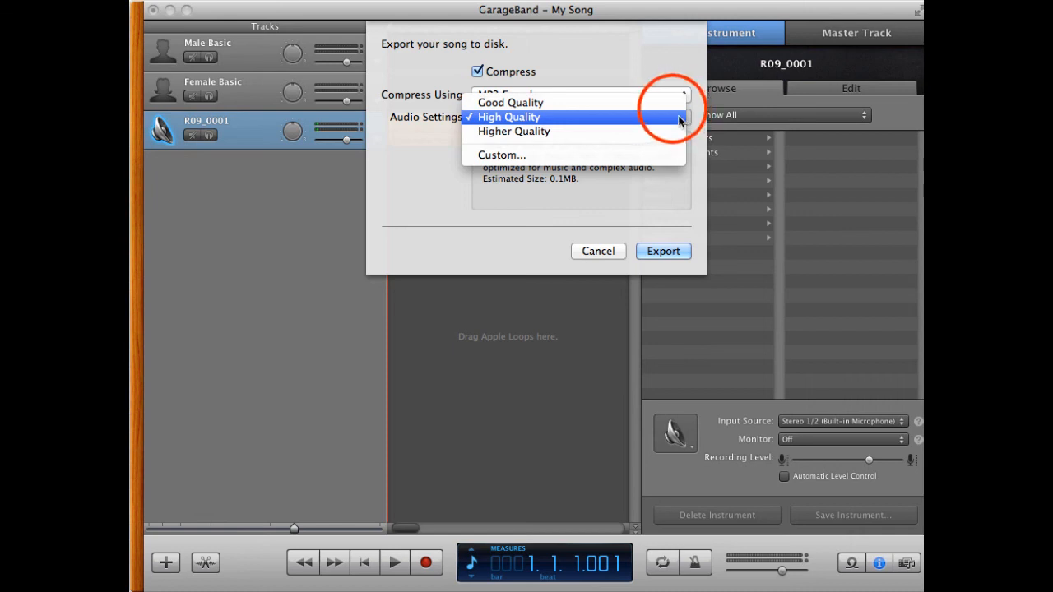
{"action": "left_click", "coordinate": [673, 116]}
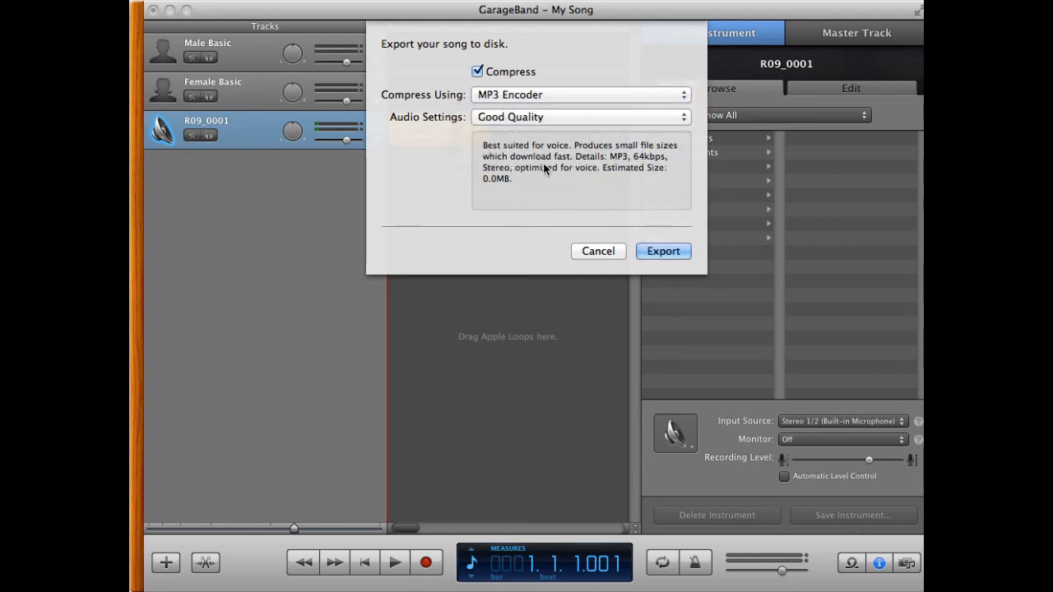
Step: Export the compressed song and save it as My Song in the Downloads folder
{"action": "left_click", "coordinate": [666, 252]}
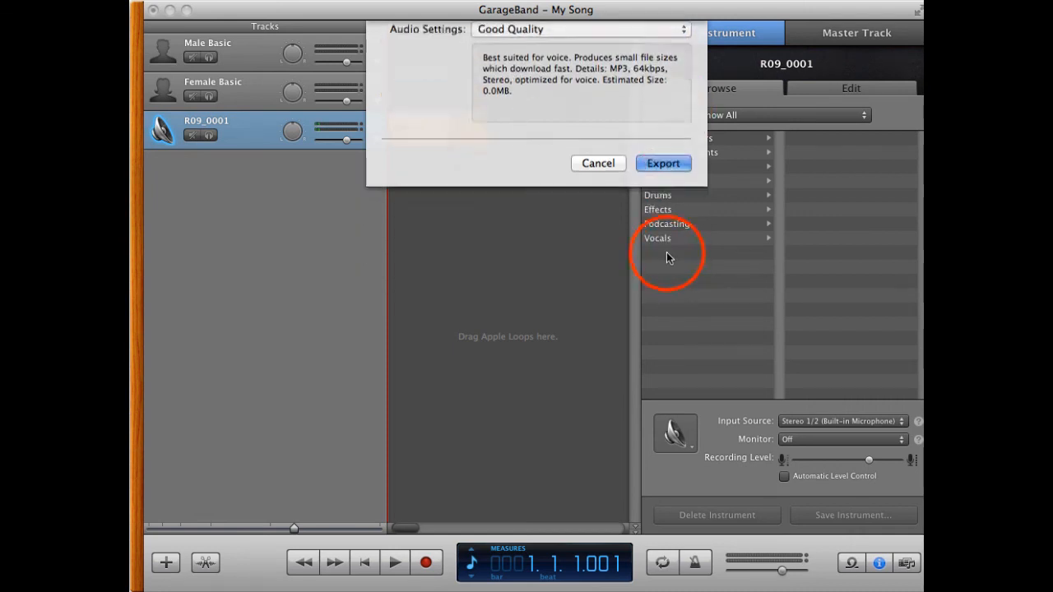
{"action": "left_click_drag", "start_coordinate": [875, 27], "coordinate": [501, 134]}
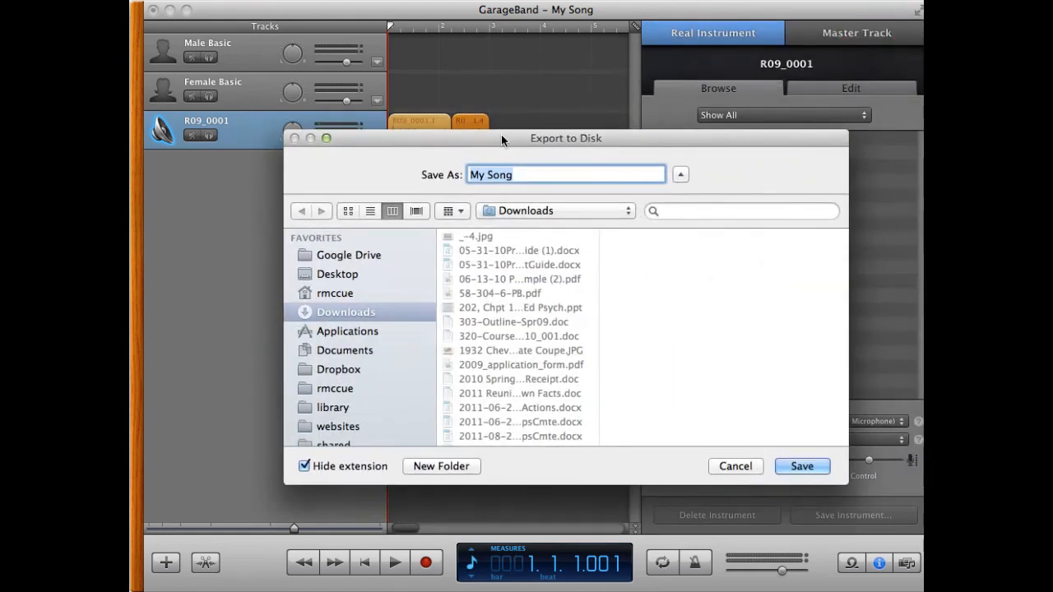
{"action": "left_click", "coordinate": [798, 467]}
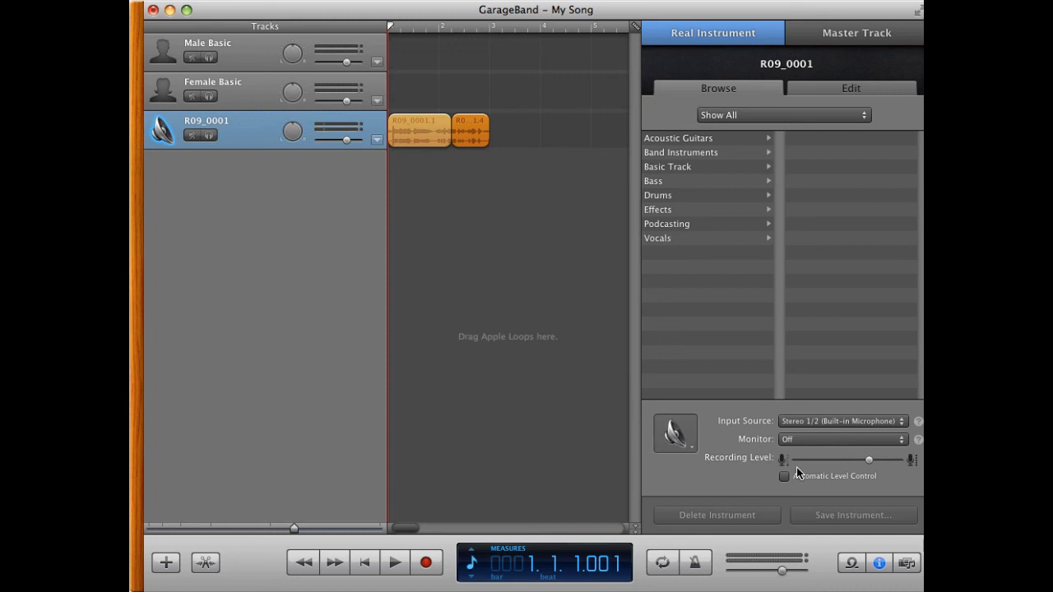
{"action": "key", "text": "super+Tab"}
{"action": "key", "text": "super+Tab"}
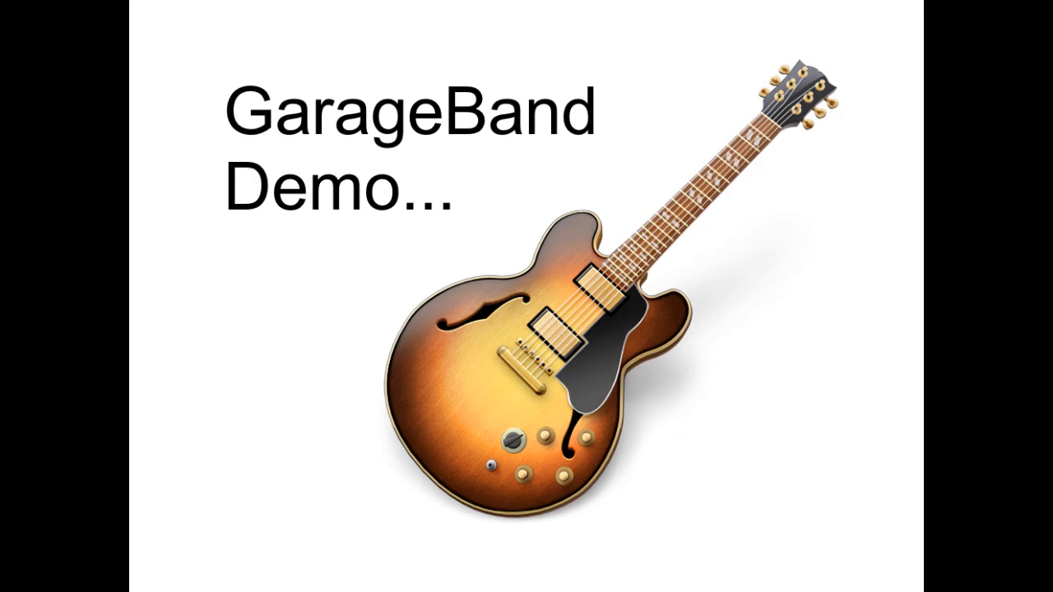
{"action": "key", "text": "Right"}
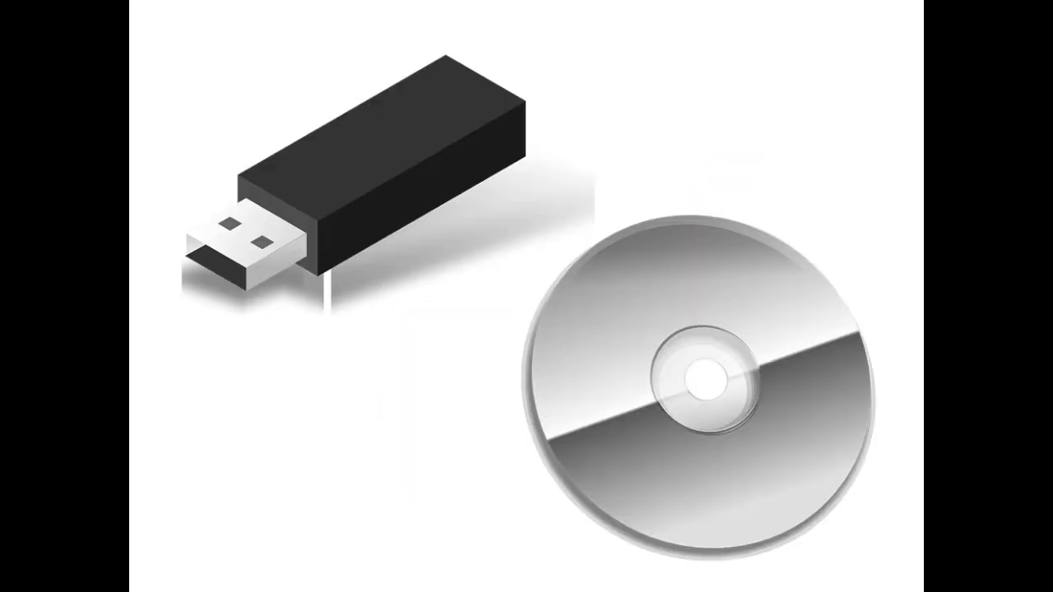